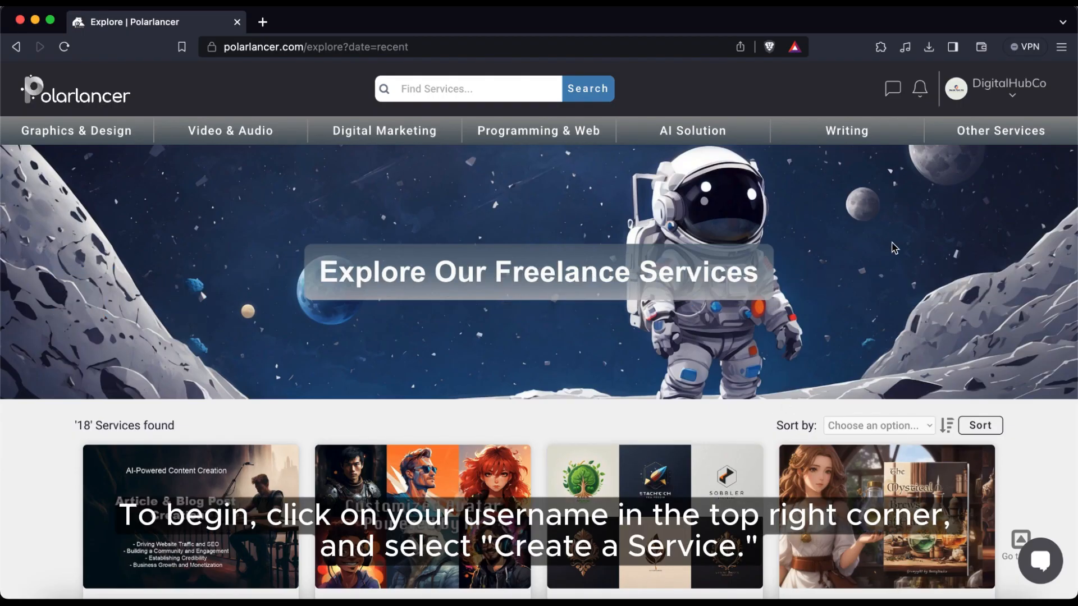
Start creating a new service and choose Digital Marketing as its category.
{"action": "left_click", "coordinate": [999, 93]}
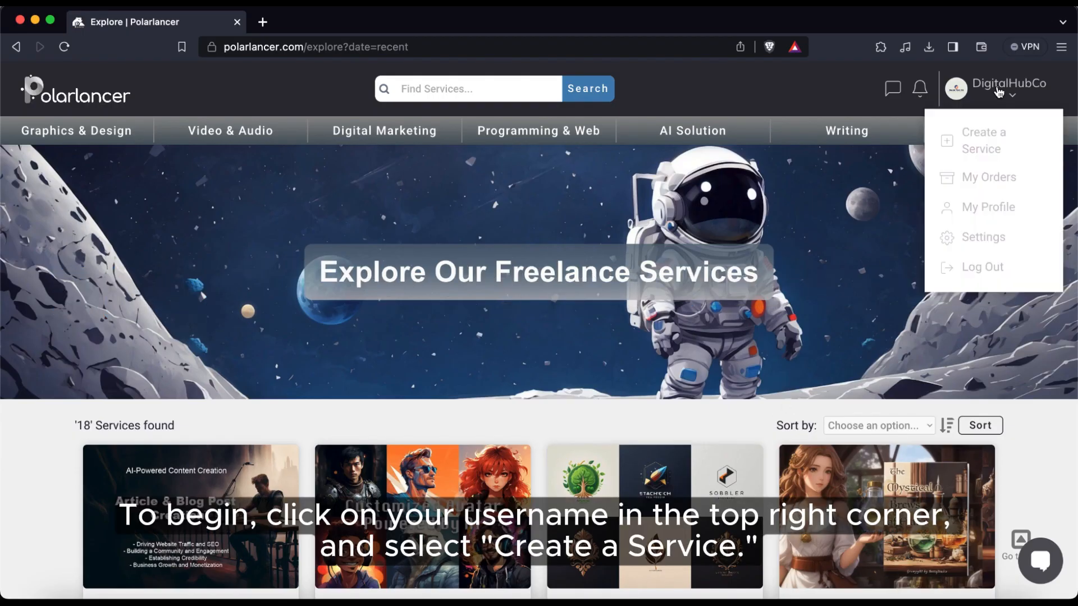
{"action": "left_click", "coordinate": [990, 142]}
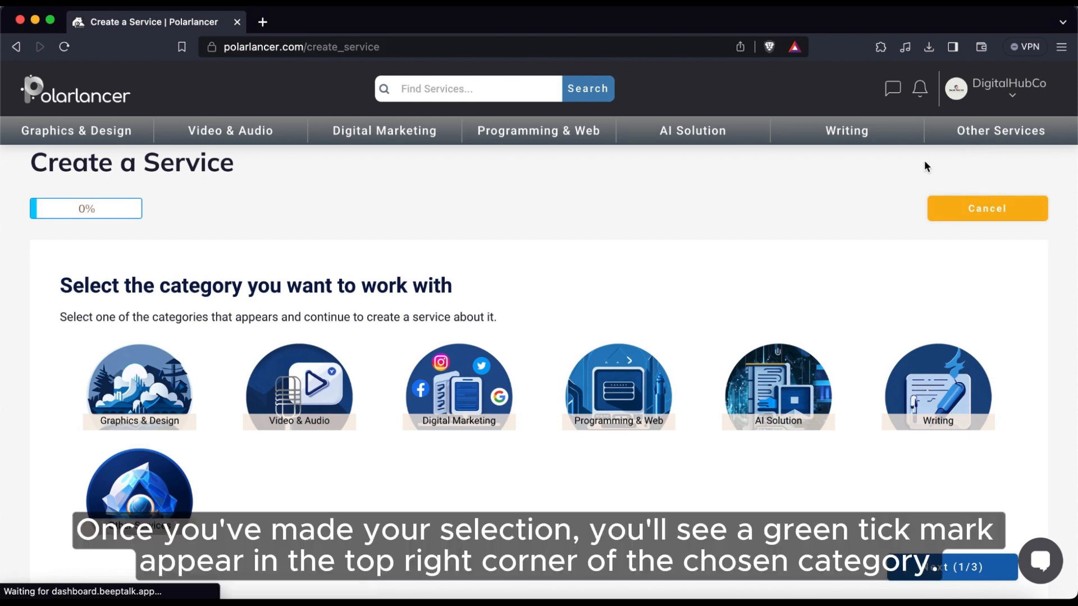
{"action": "left_click", "coordinate": [485, 372]}
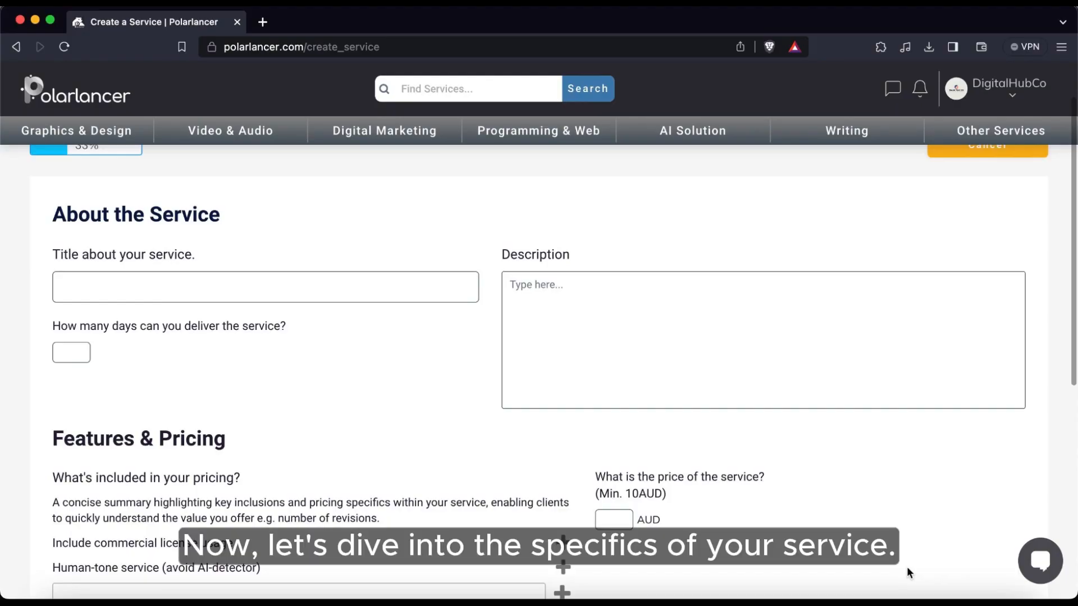
Title the service "Strategic Social Media Content Calendar Creation" and paste in the copied description with key features and FAQs.
{"action": "left_click", "coordinate": [362, 285]}
{"action": "type", "text": "Strategic Social Media Content Calendar Creation"}
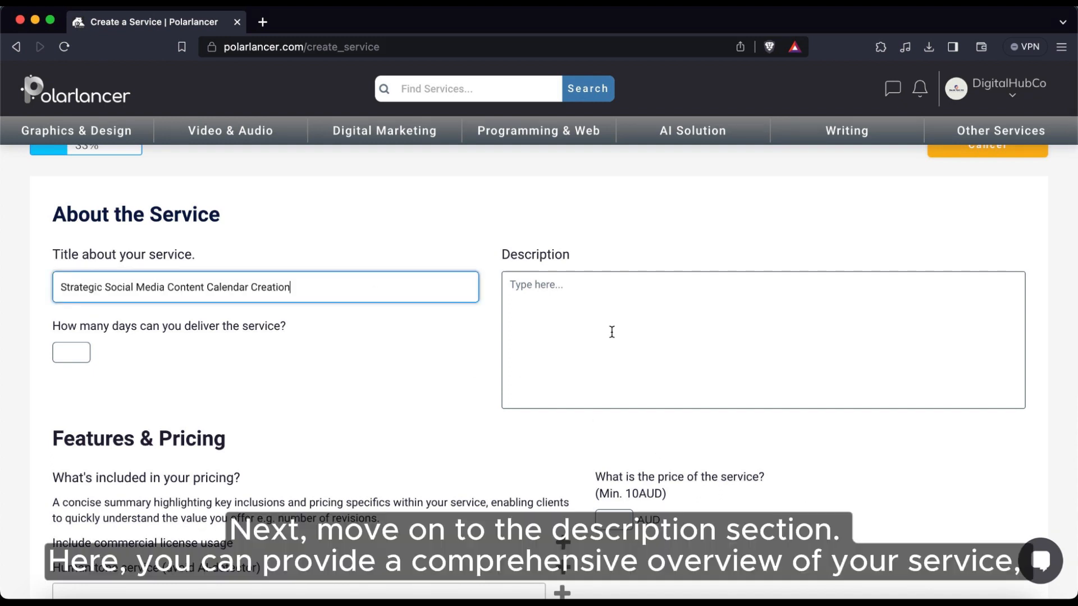
{"action": "left_click", "coordinate": [564, 289]}
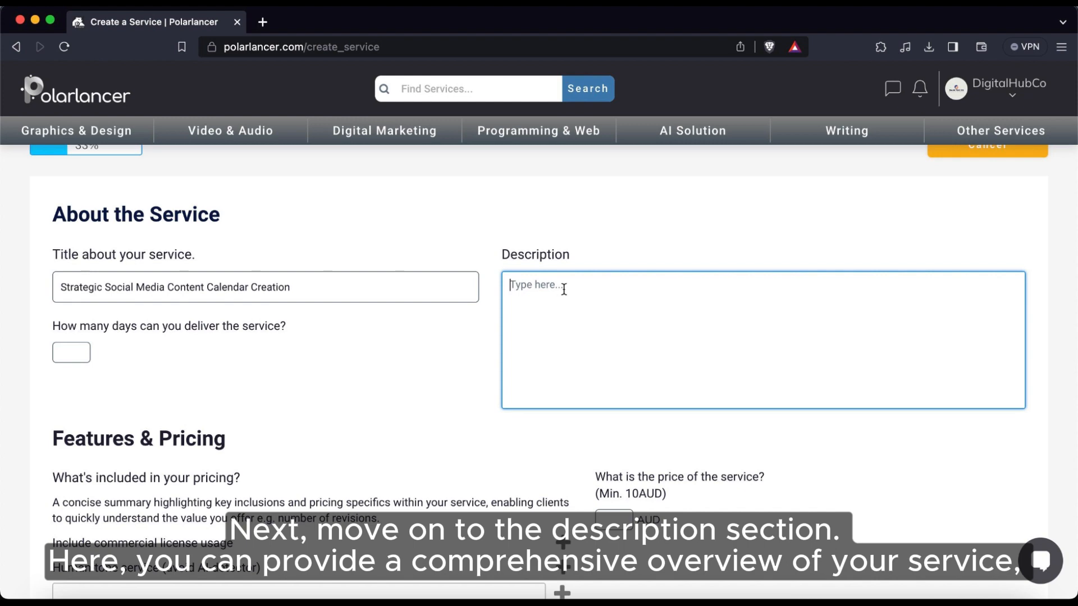
{"action": "key", "text": "super+v"}
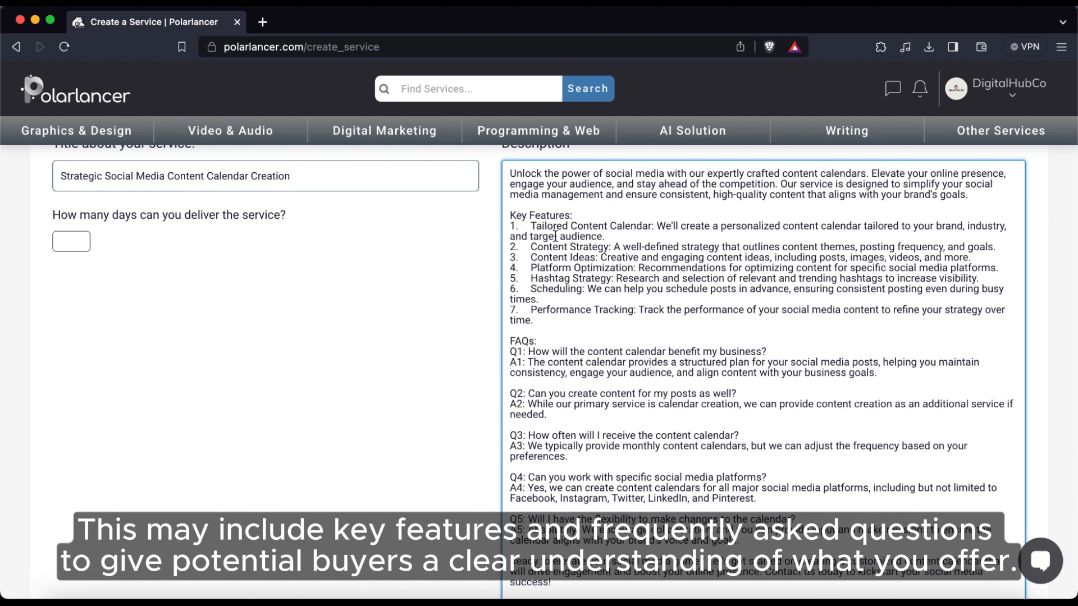
{"action": "scroll", "coordinate": [593, 246], "scroll_direction": "down", "scroll_amount": 1}
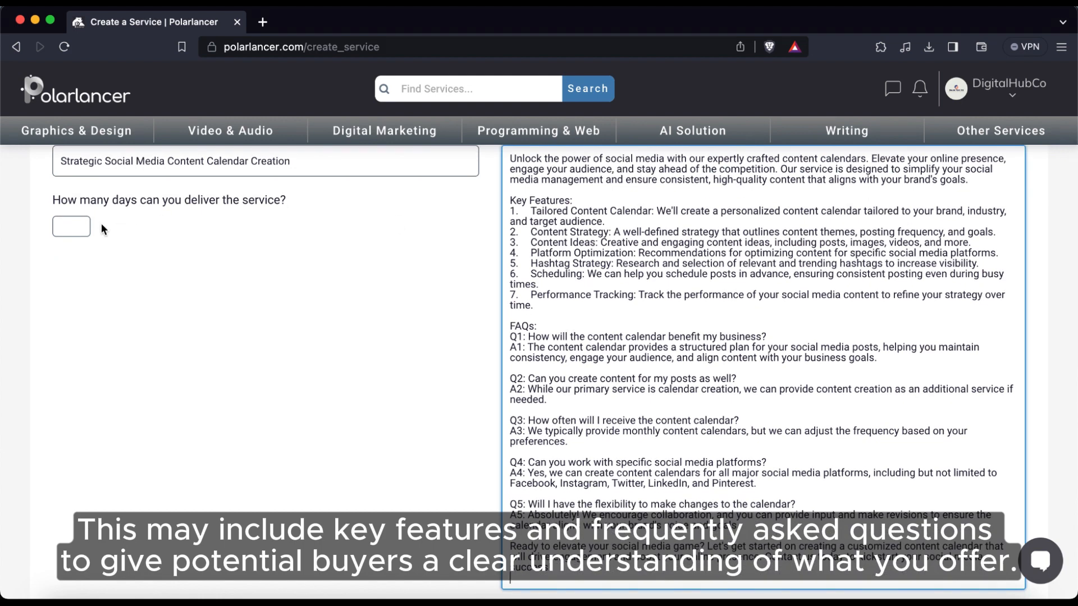
Set the service's delivery time to 3 days and its price to 39 AUD.
{"action": "left_click", "coordinate": [76, 226]}
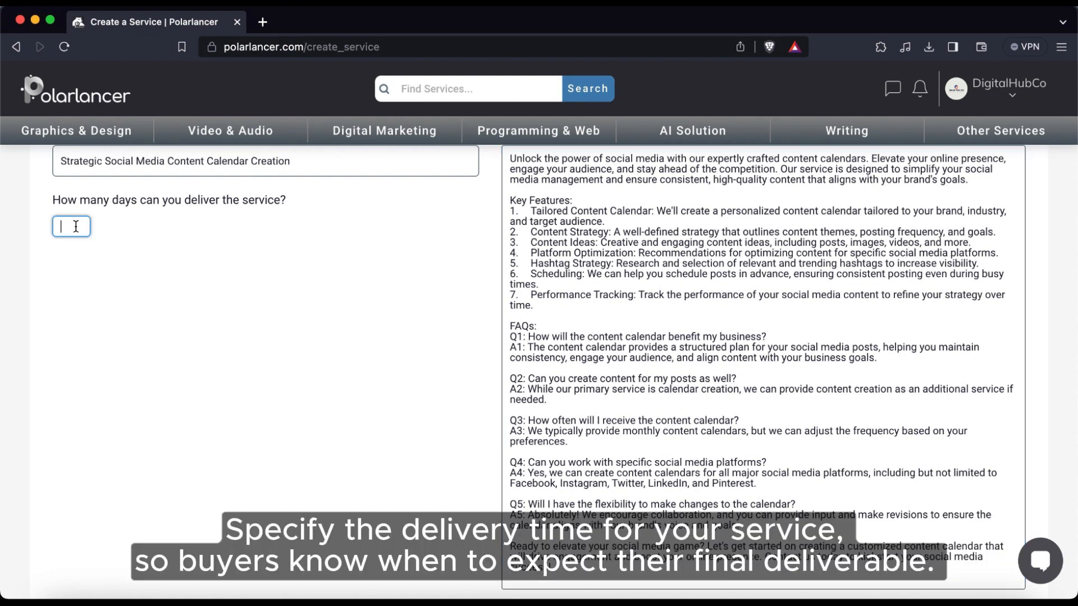
{"action": "type", "text": "3"}
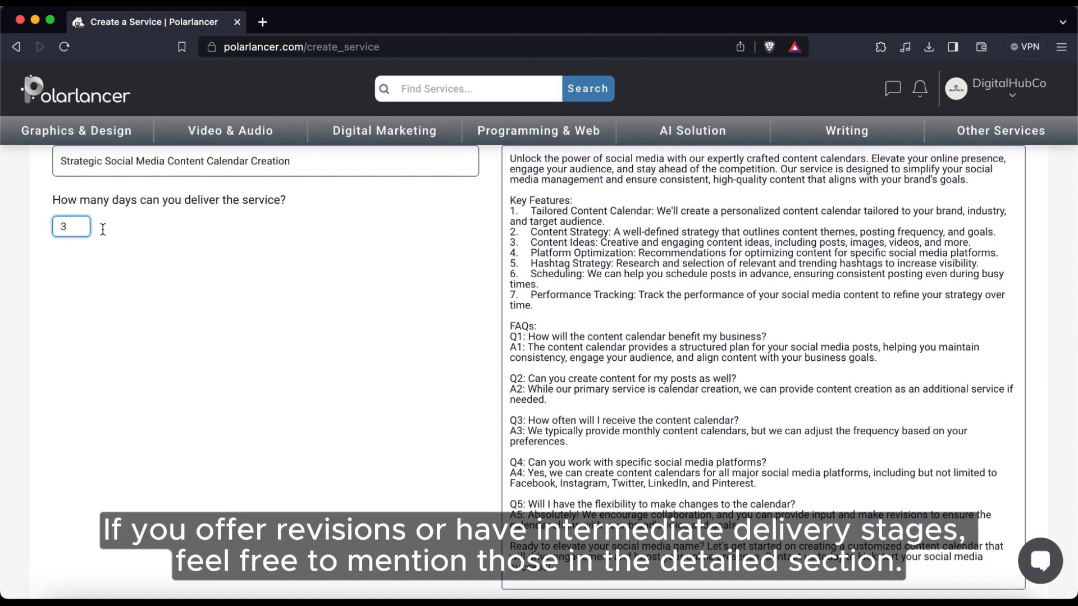
{"action": "scroll", "coordinate": [292, 357], "scroll_direction": "down", "scroll_amount": 5}
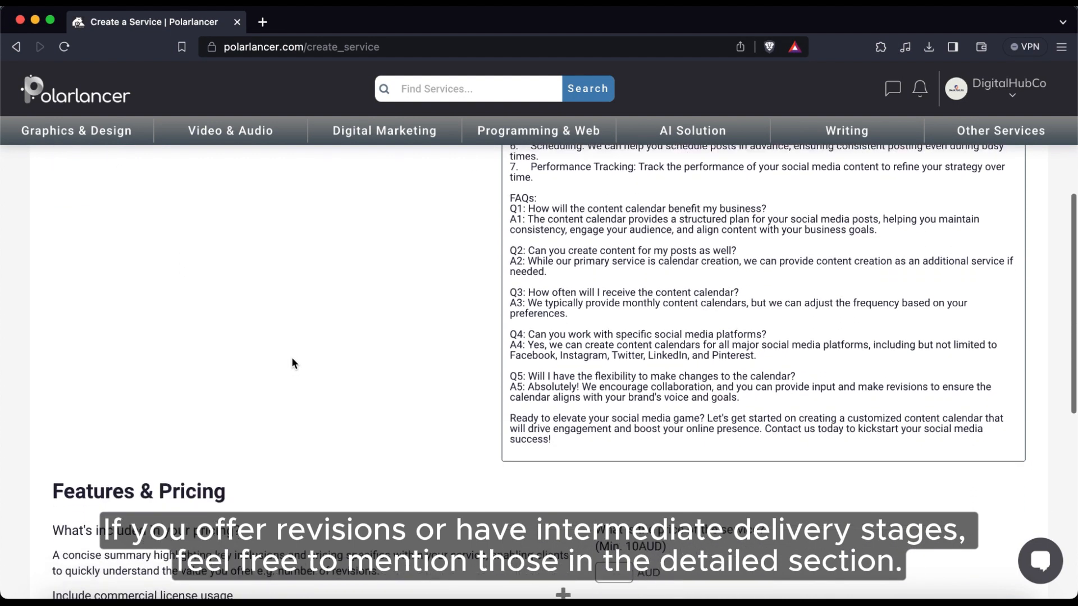
{"action": "scroll", "coordinate": [291, 362], "scroll_direction": "down", "scroll_amount": 2}
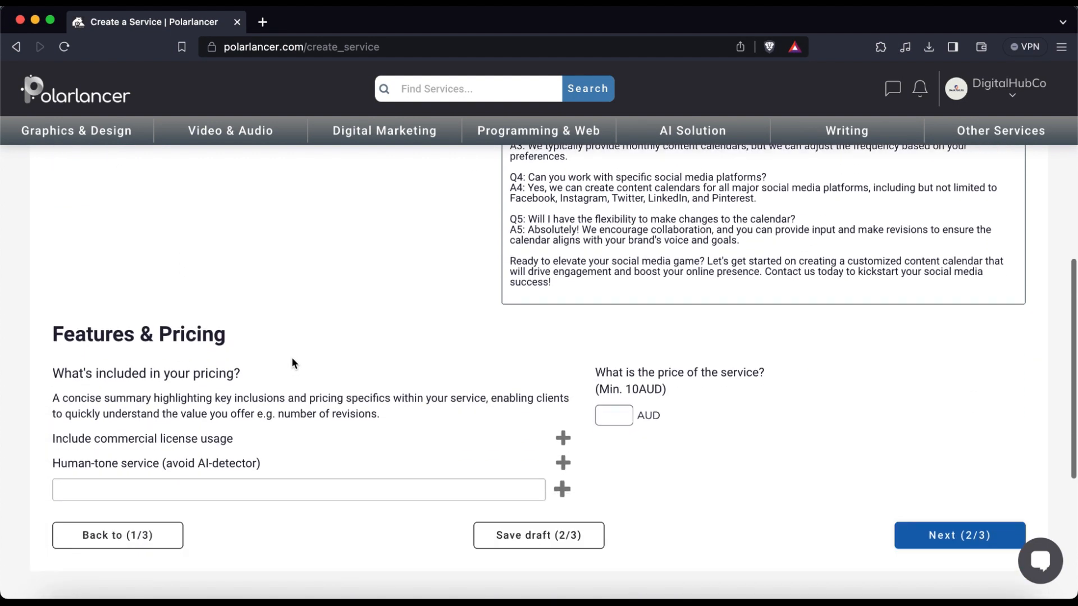
{"action": "left_click", "coordinate": [610, 416]}
{"action": "type", "text": "39"}
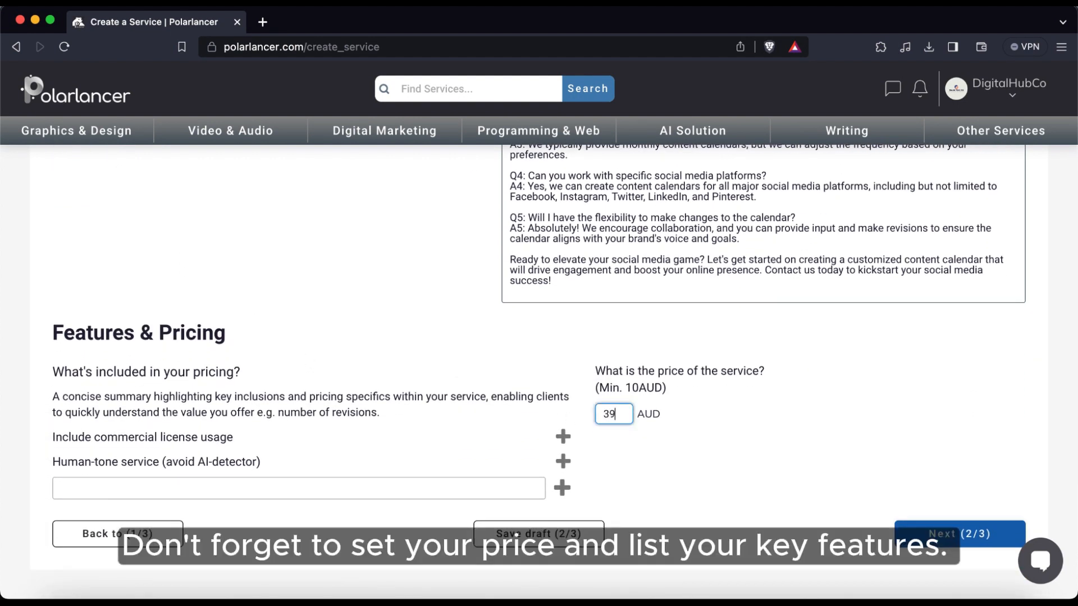
Copy "Tailored Content Calendar" from the description's key features and add it as a feature included in the pricing.
{"action": "left_click", "coordinate": [584, 330]}
{"action": "scroll", "coordinate": [584, 330], "scroll_direction": "up", "scroll_amount": 1}
{"action": "scroll", "coordinate": [584, 330], "scroll_direction": "up", "scroll_amount": 5}
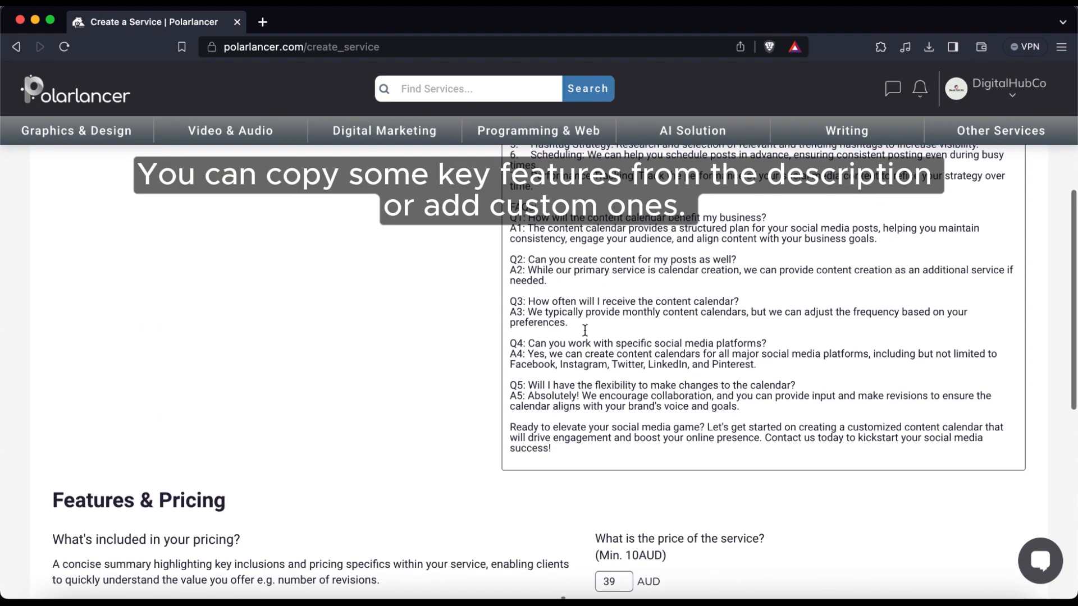
{"action": "left_click_drag", "start_coordinate": [530, 233], "coordinate": [654, 233]}
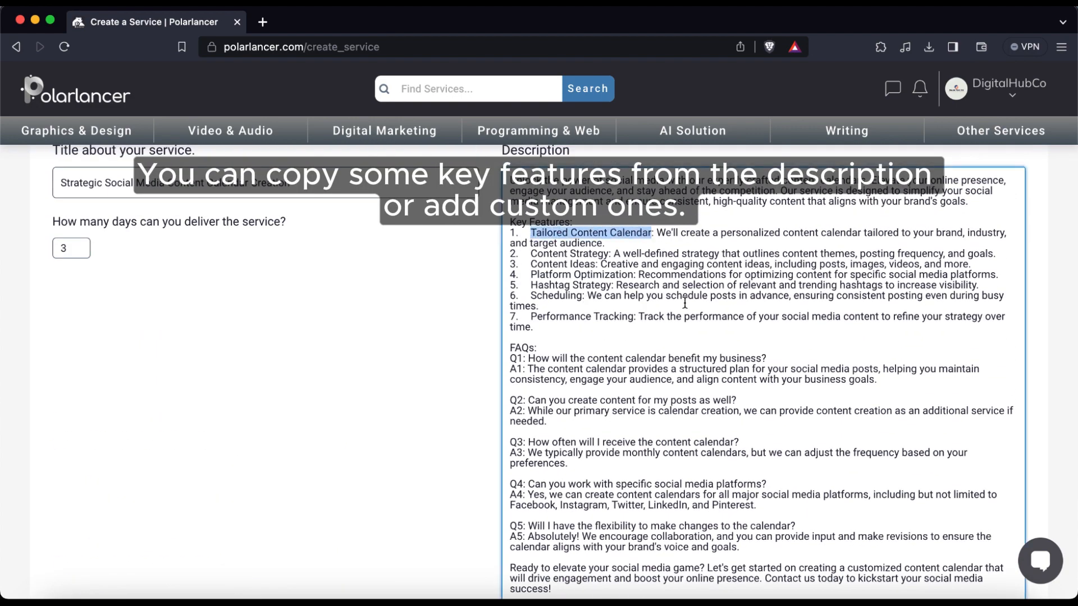
{"action": "key", "text": "super+c"}
{"action": "scroll", "coordinate": [358, 449], "scroll_direction": "down", "scroll_amount": 5}
{"action": "left_click", "coordinate": [338, 520]}
{"action": "key", "text": "super+v"}
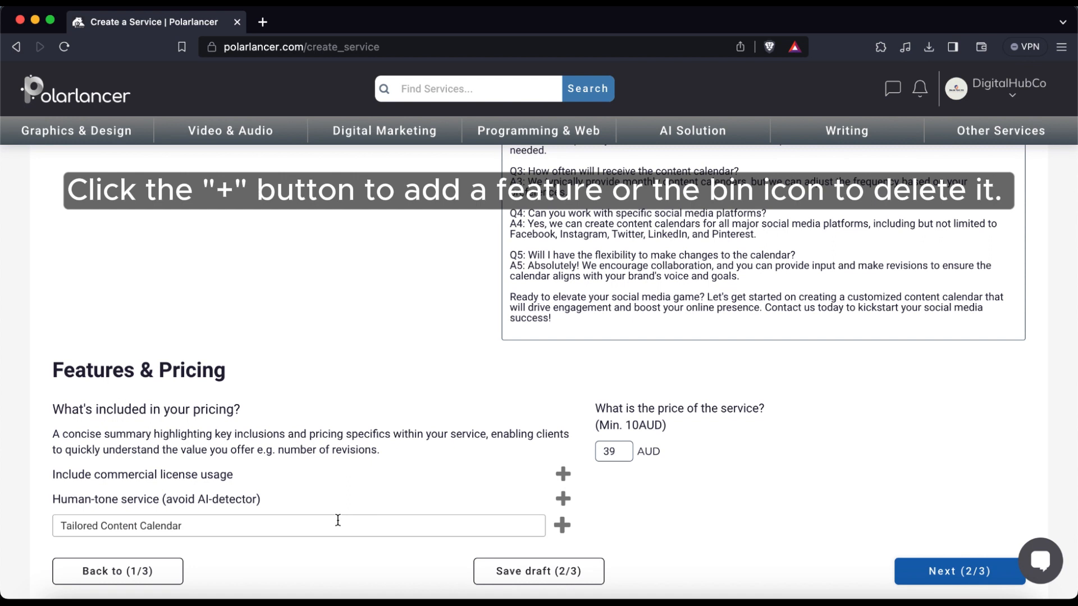
{"action": "left_click", "coordinate": [560, 526]}
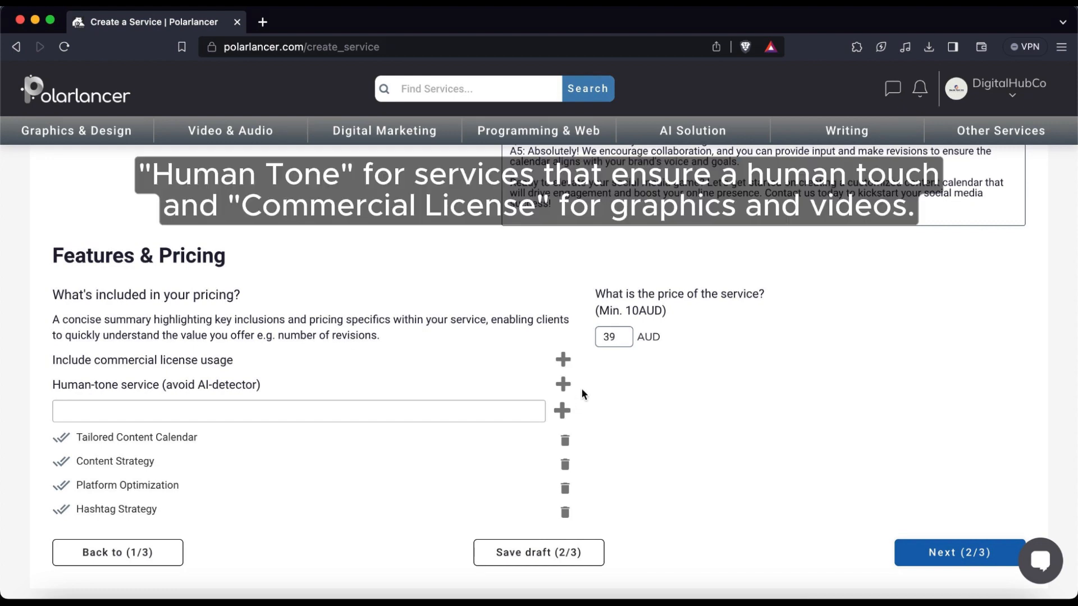
Include the human-tone service feature, enter "2 Revisions" as custom feature text, and continue to the photo stage.
{"action": "left_click", "coordinate": [563, 390]}
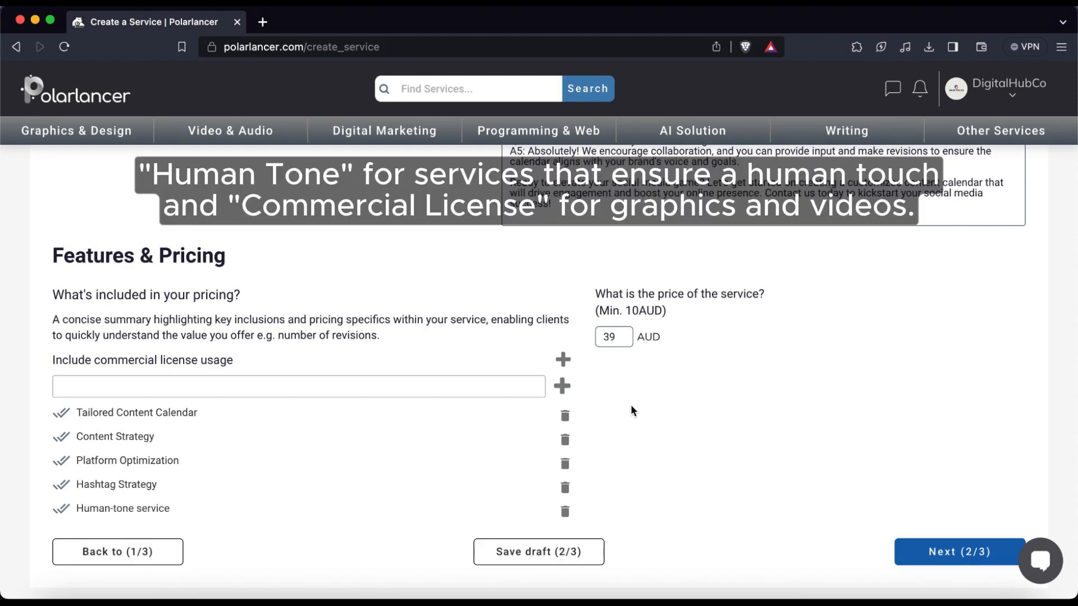
{"action": "left_click", "coordinate": [459, 393]}
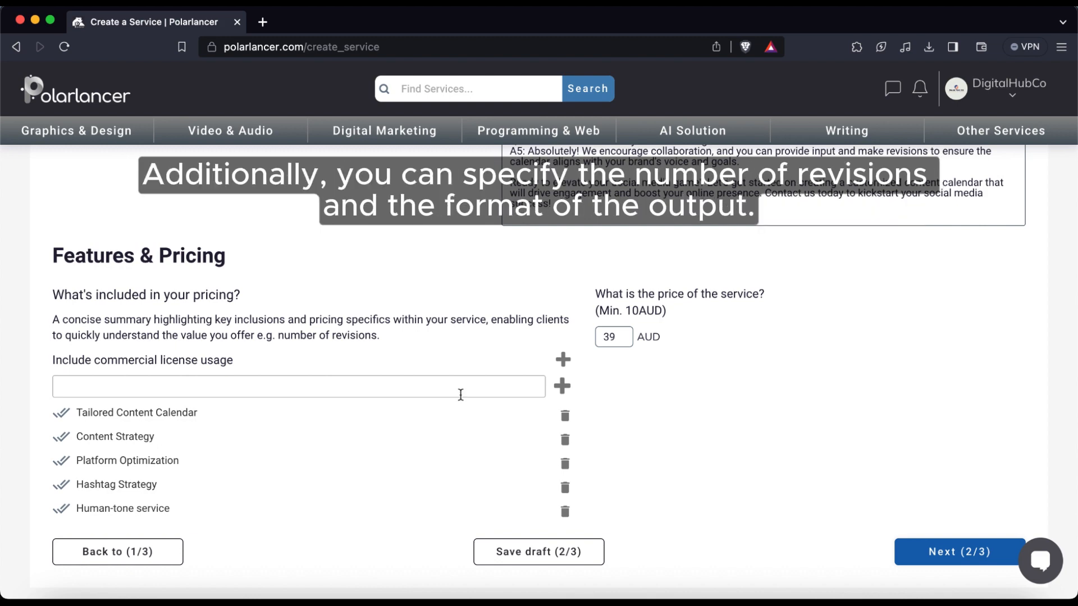
{"action": "type", "text": "2 Revisions"}
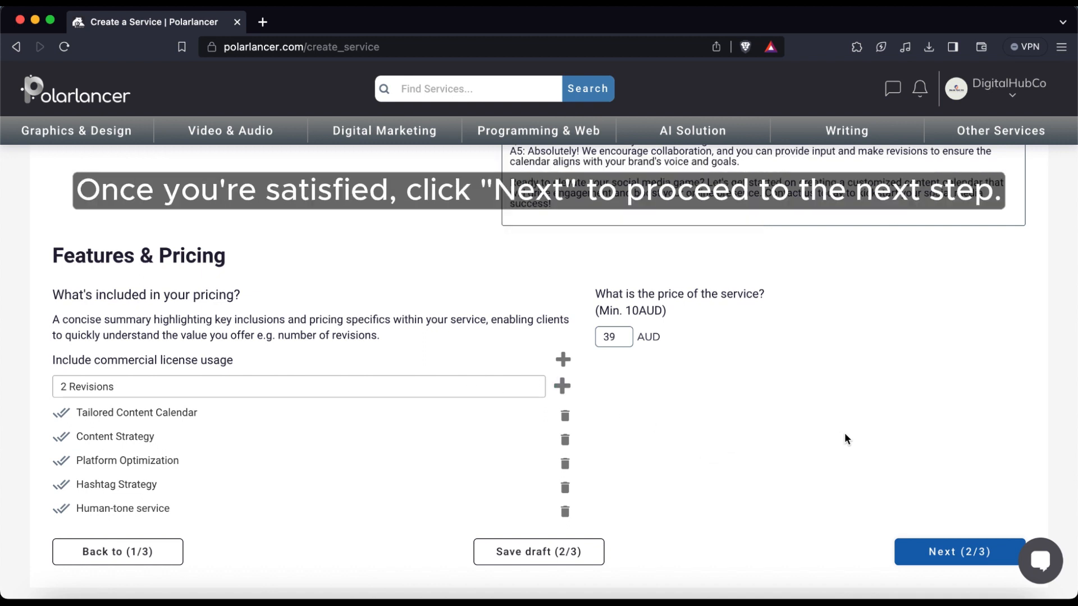
{"action": "left_click", "coordinate": [933, 550]}
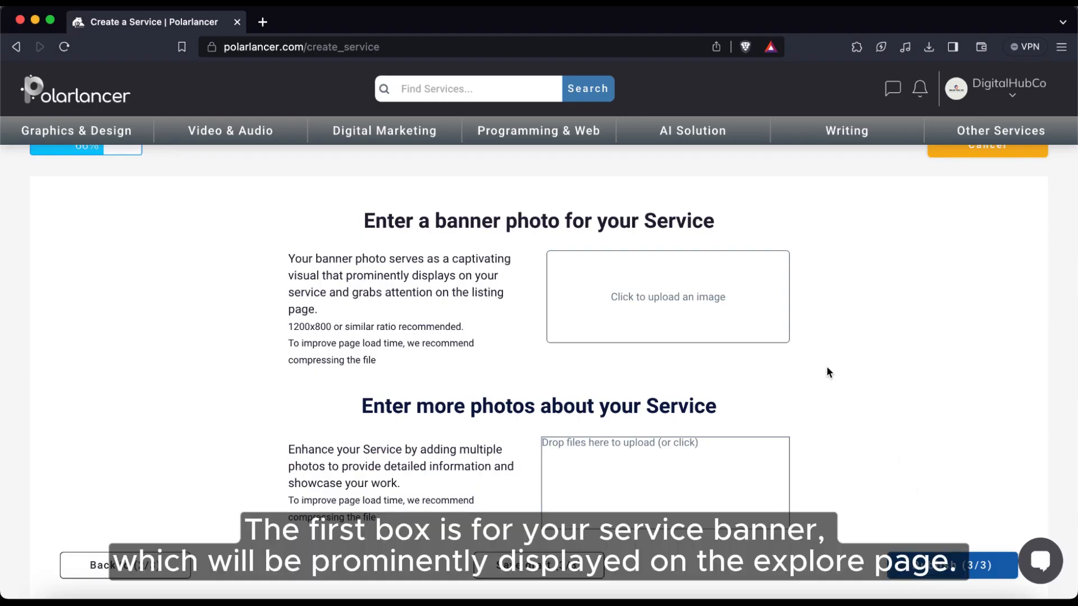
Upload "socal media calendar-1-tiny.jpeg" from the Post folder as the service's banner photo.
{"action": "left_click", "coordinate": [702, 299]}
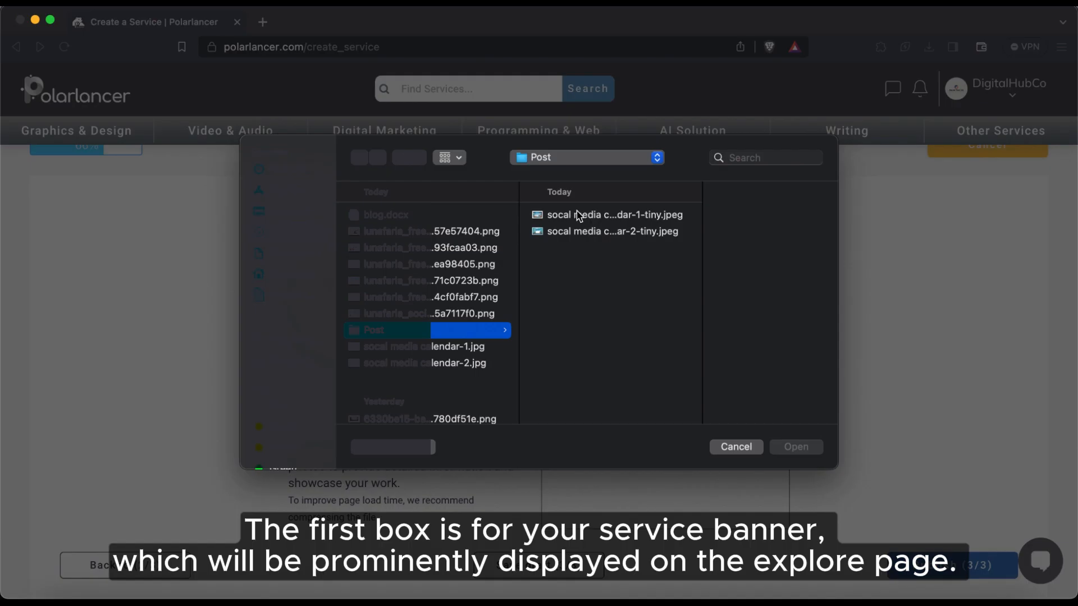
{"action": "left_click", "coordinate": [558, 214]}
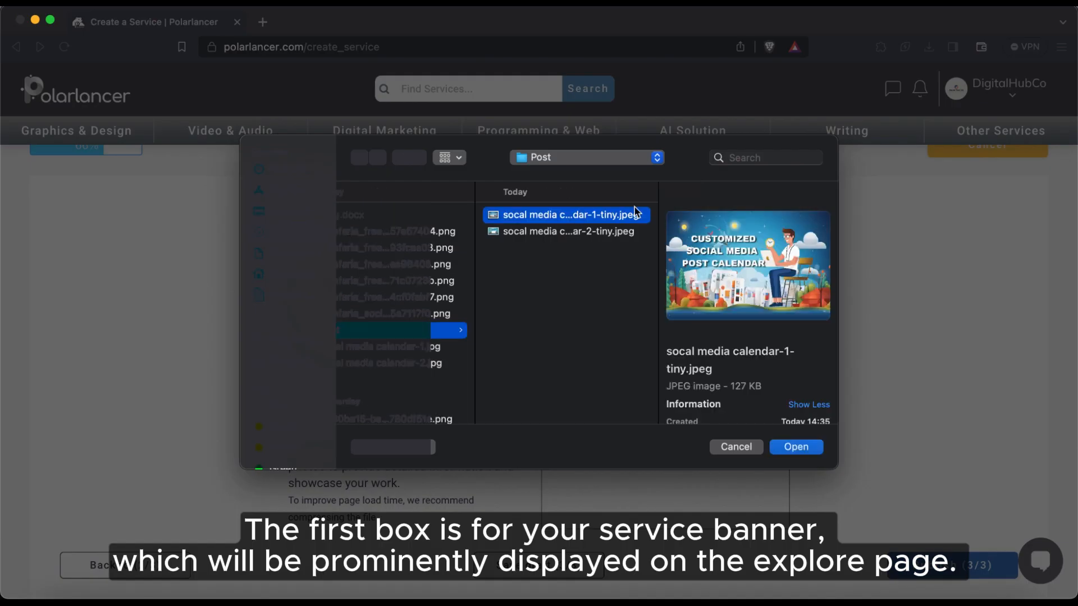
{"action": "left_click", "coordinate": [795, 447]}
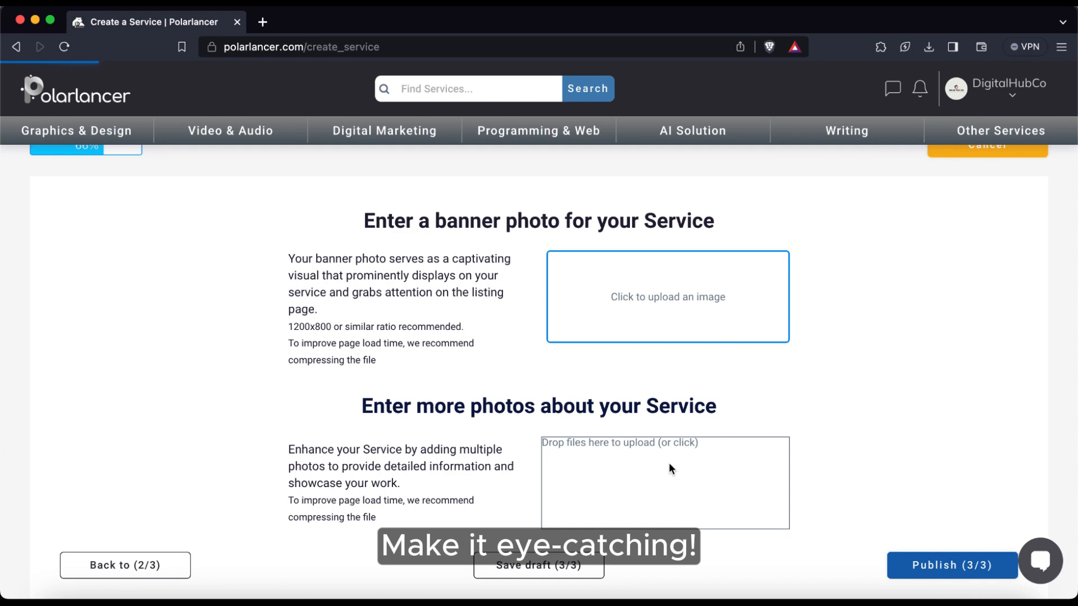
Upload "socal media calendar-2-tiny.jpeg" as an additional photo of the service.
{"action": "left_click", "coordinate": [669, 464]}
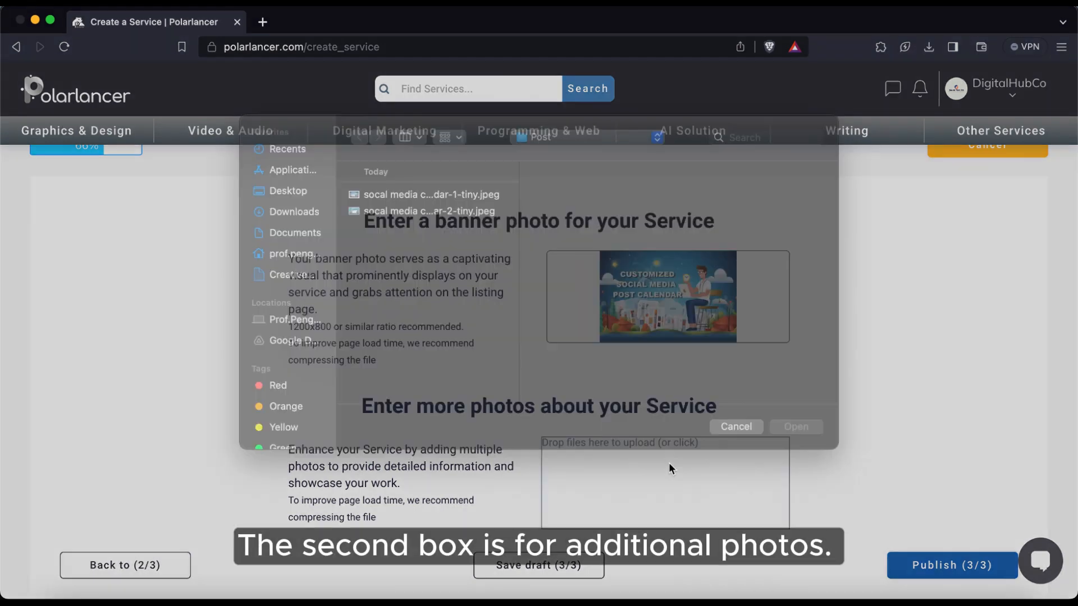
{"action": "left_click", "coordinate": [493, 240]}
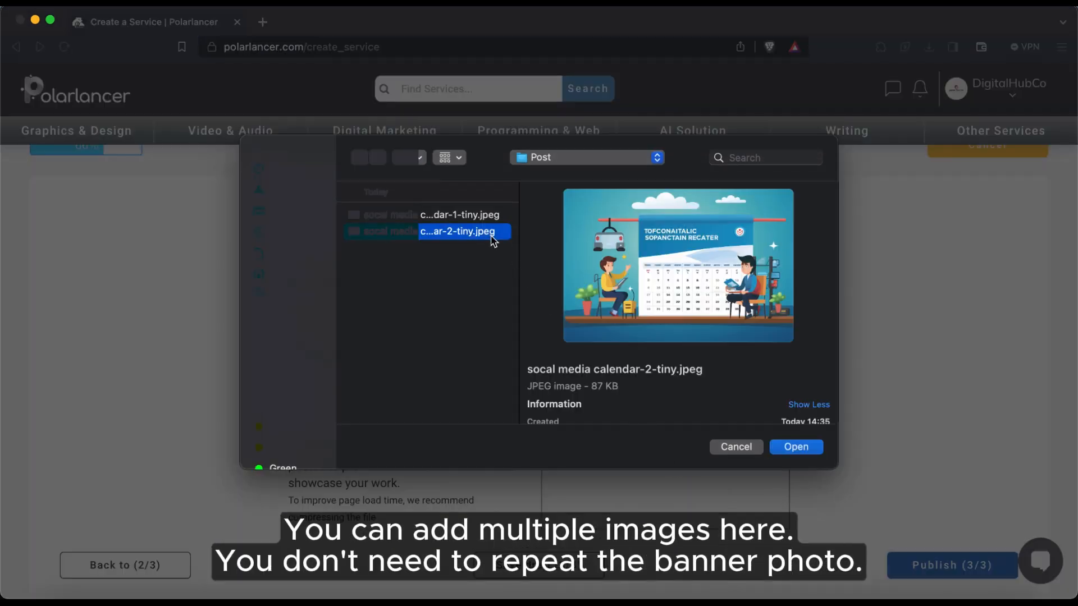
{"action": "left_click", "coordinate": [808, 448]}
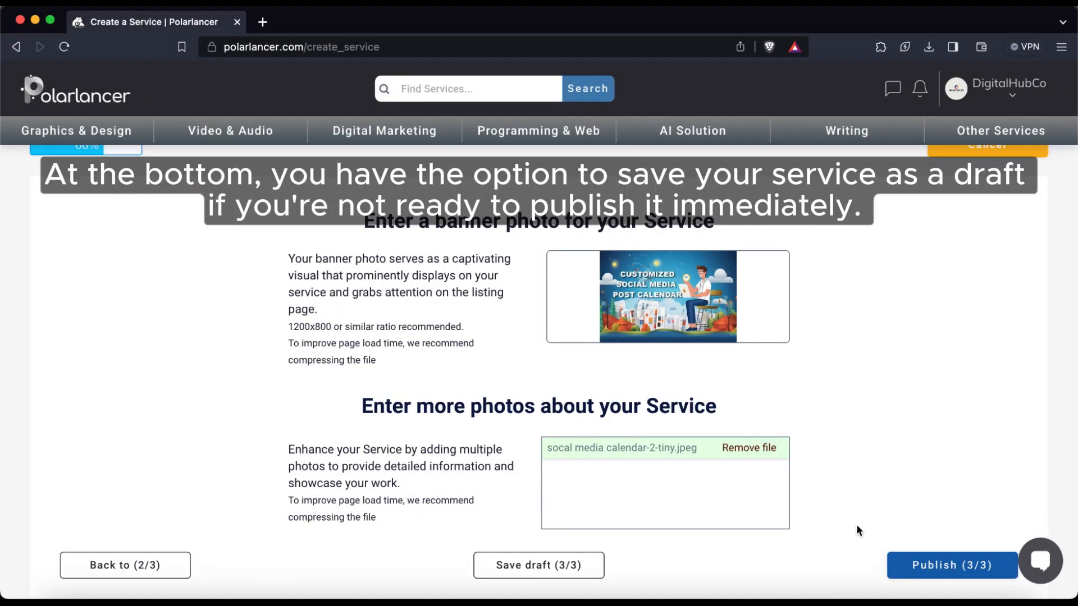
Publish the completed social media content calendar service.
{"action": "left_click", "coordinate": [565, 571]}
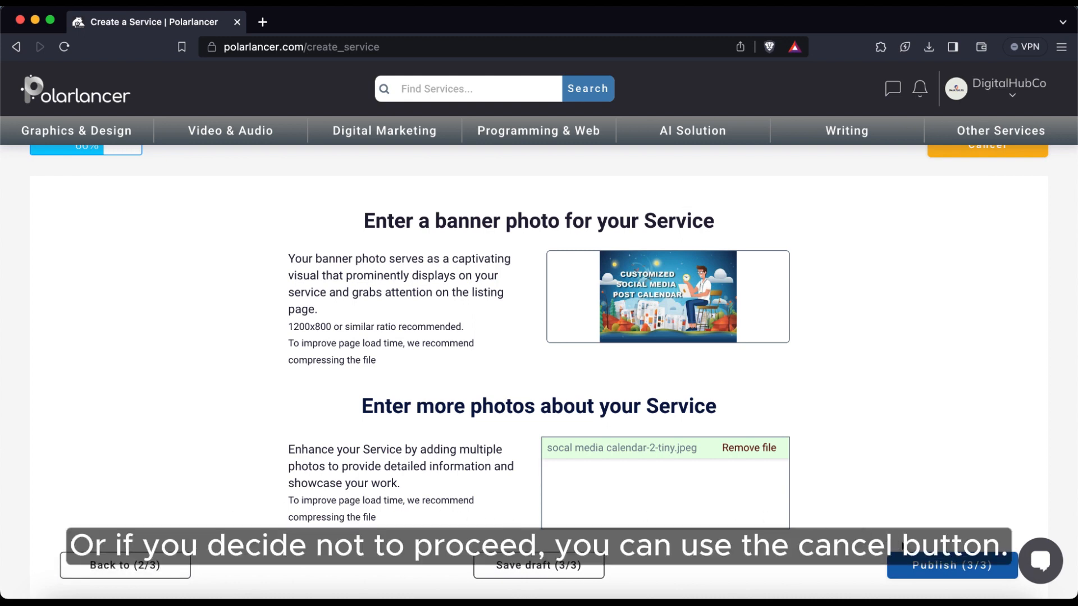
{"action": "scroll", "coordinate": [966, 366], "scroll_direction": "up", "scroll_amount": 2}
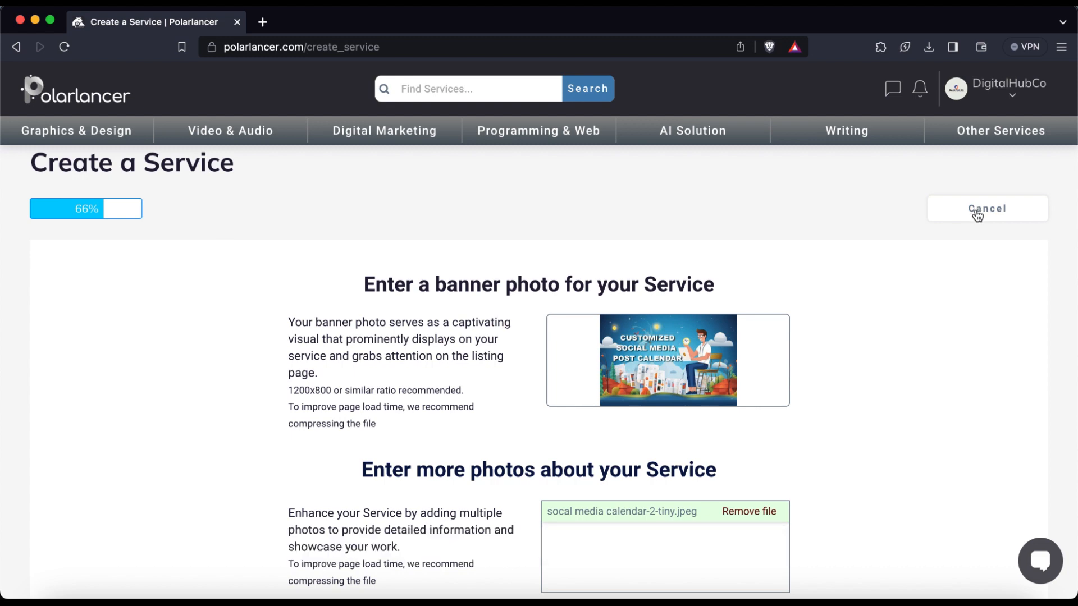
{"action": "scroll", "coordinate": [930, 465], "scroll_direction": "down", "scroll_amount": 2}
{"action": "scroll", "coordinate": [929, 470], "scroll_direction": "down", "scroll_amount": 2}
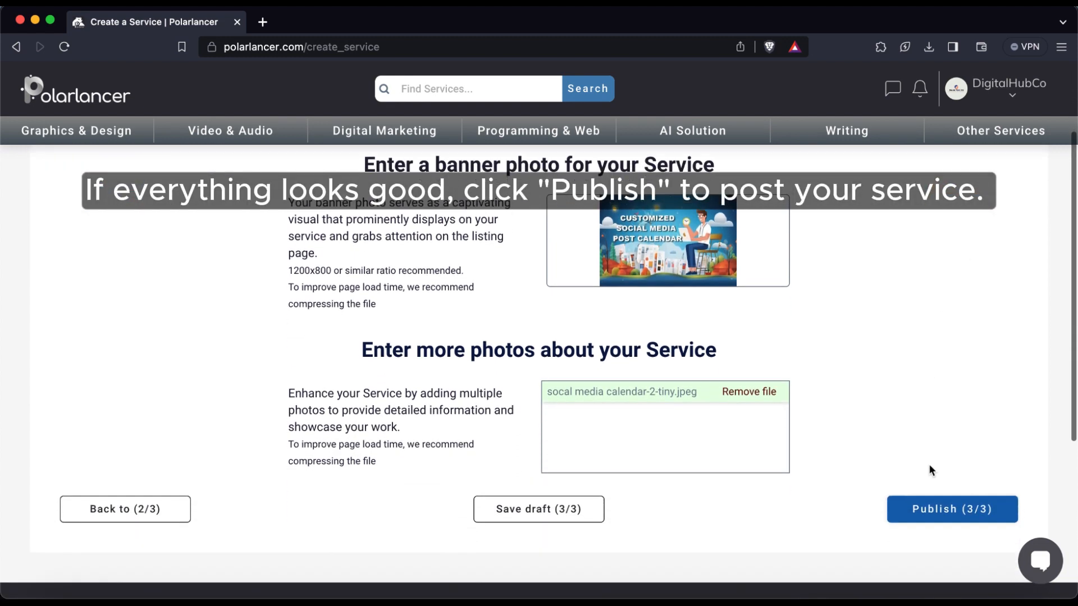
{"action": "left_click", "coordinate": [933, 510]}
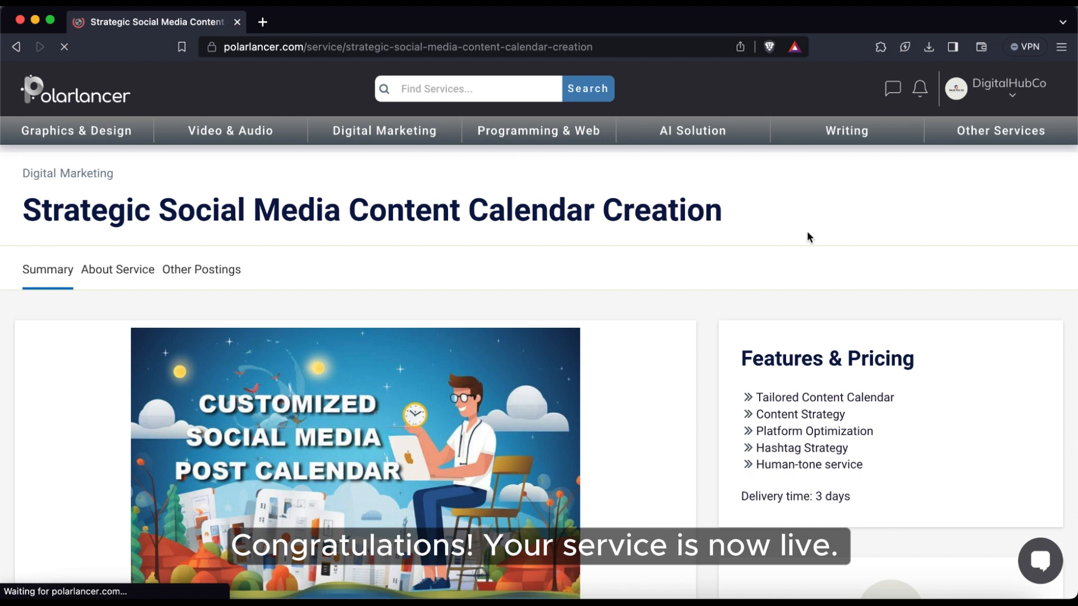
Review the published service page from its features and delivery time down through the description and FAQs.
{"action": "scroll", "coordinate": [689, 350], "scroll_direction": "down", "scroll_amount": 4}
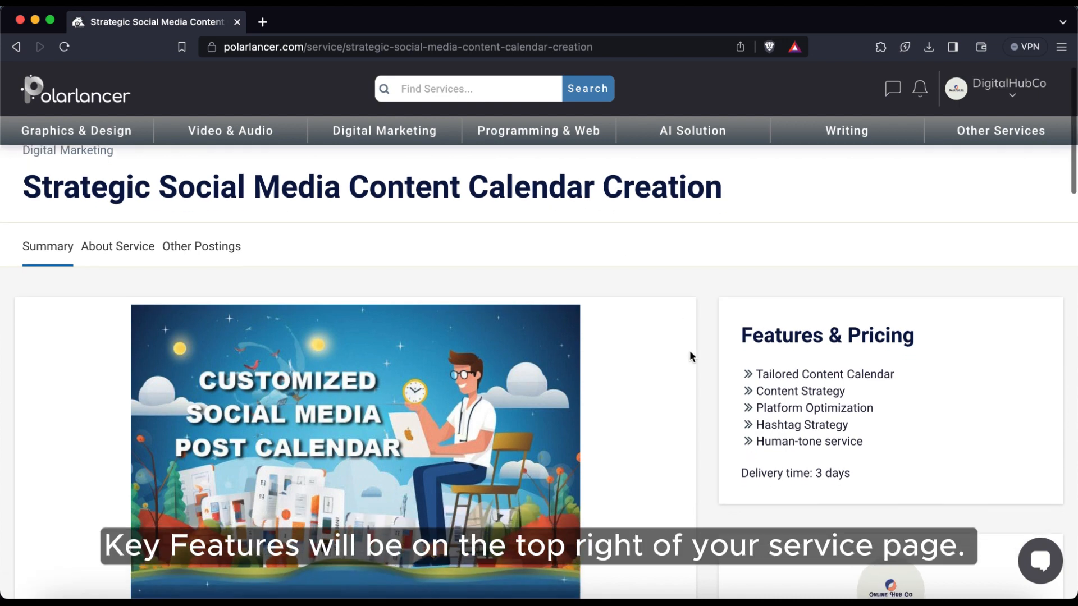
{"action": "scroll", "coordinate": [689, 356], "scroll_direction": "down", "scroll_amount": 1}
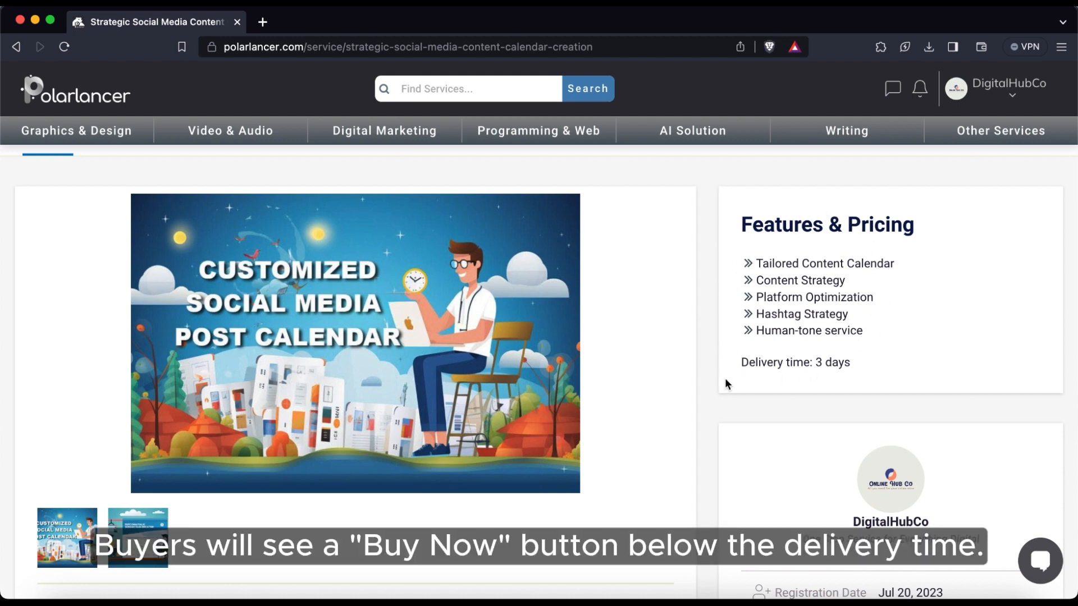
{"action": "scroll", "coordinate": [725, 387], "scroll_direction": "down", "scroll_amount": 1}
{"action": "scroll", "coordinate": [725, 387], "scroll_direction": "down", "scroll_amount": 5}
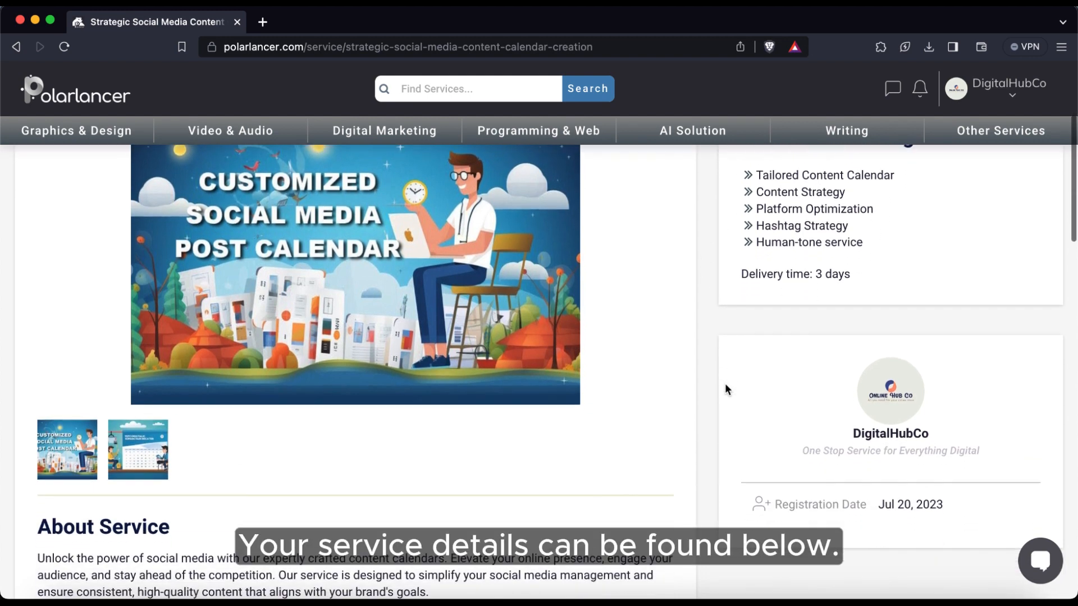
{"action": "scroll", "coordinate": [725, 387], "scroll_direction": "down", "scroll_amount": 6}
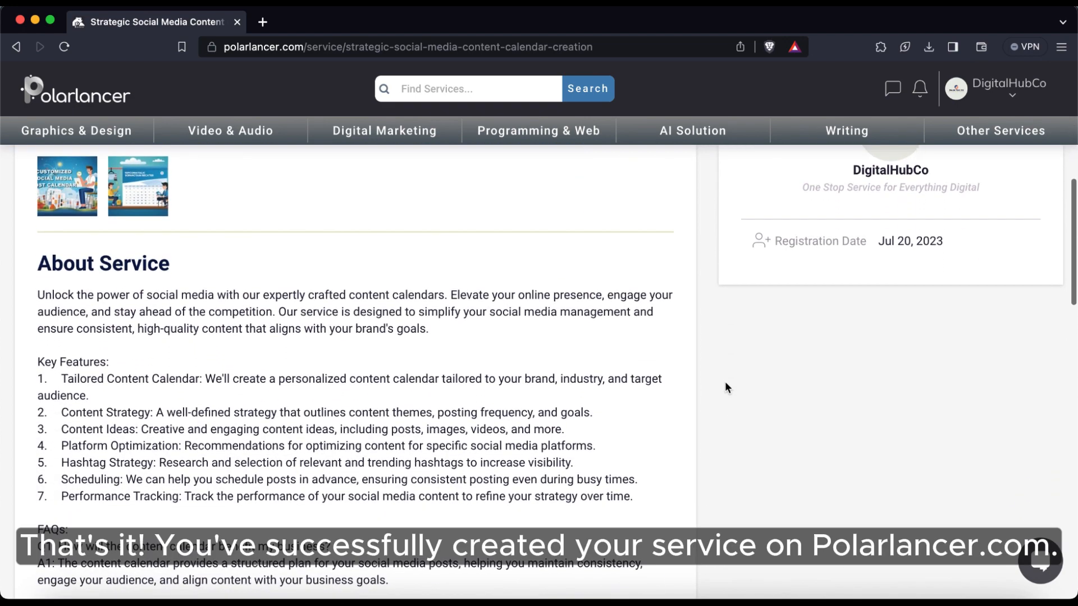
{"action": "scroll", "coordinate": [658, 426], "scroll_direction": "down", "scroll_amount": 3}
{"action": "scroll", "coordinate": [658, 421], "scroll_direction": "down", "scroll_amount": 5}
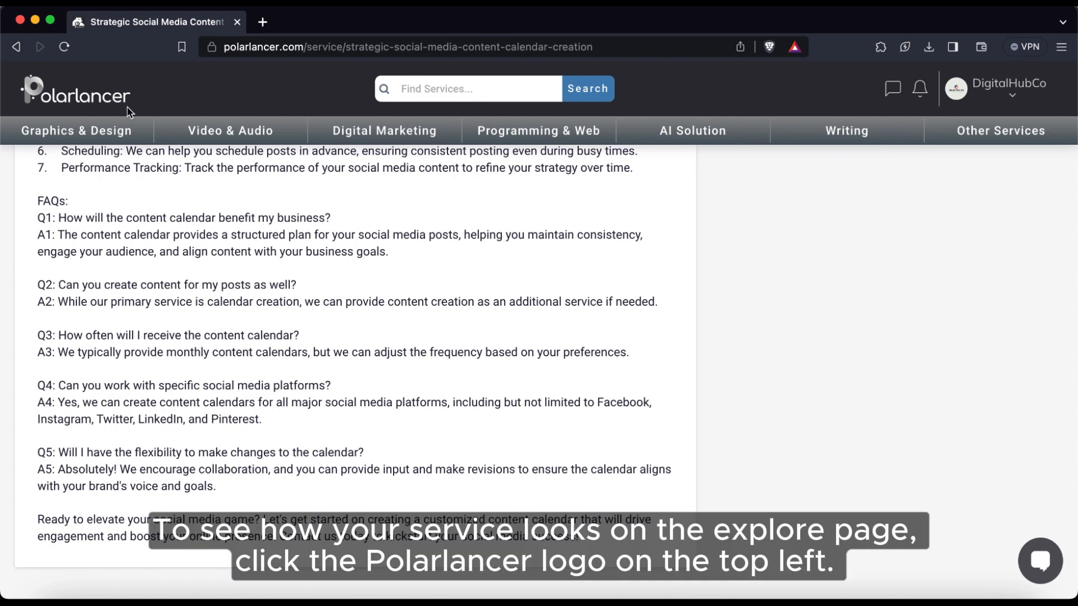
View the new service's listing on the explore page and open the service from the Digital Marketing category.
{"action": "left_click", "coordinate": [111, 103]}
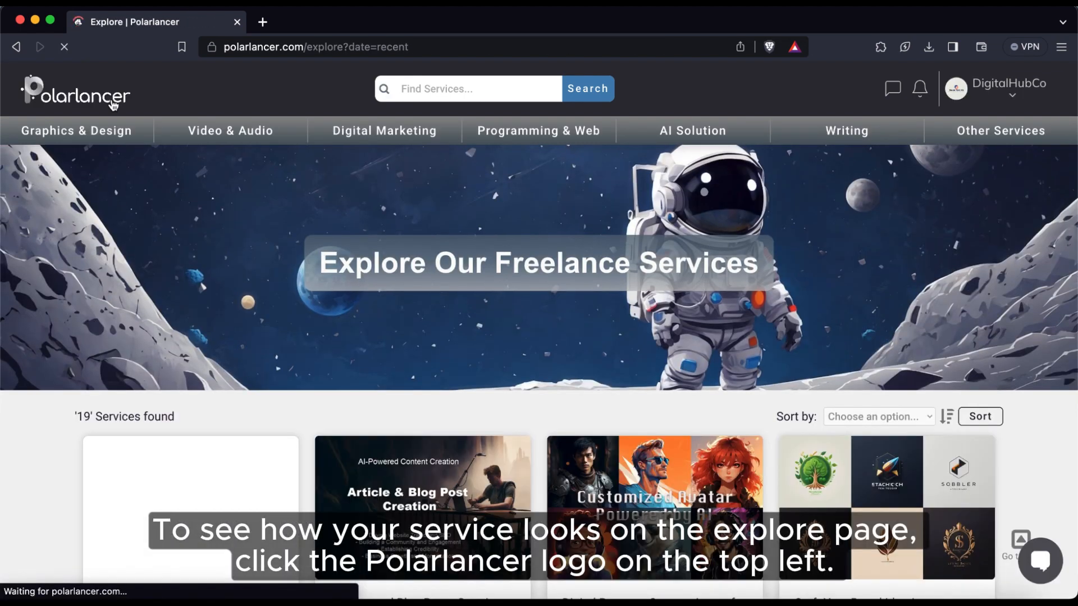
{"action": "scroll", "coordinate": [166, 258], "scroll_direction": "down", "scroll_amount": 2}
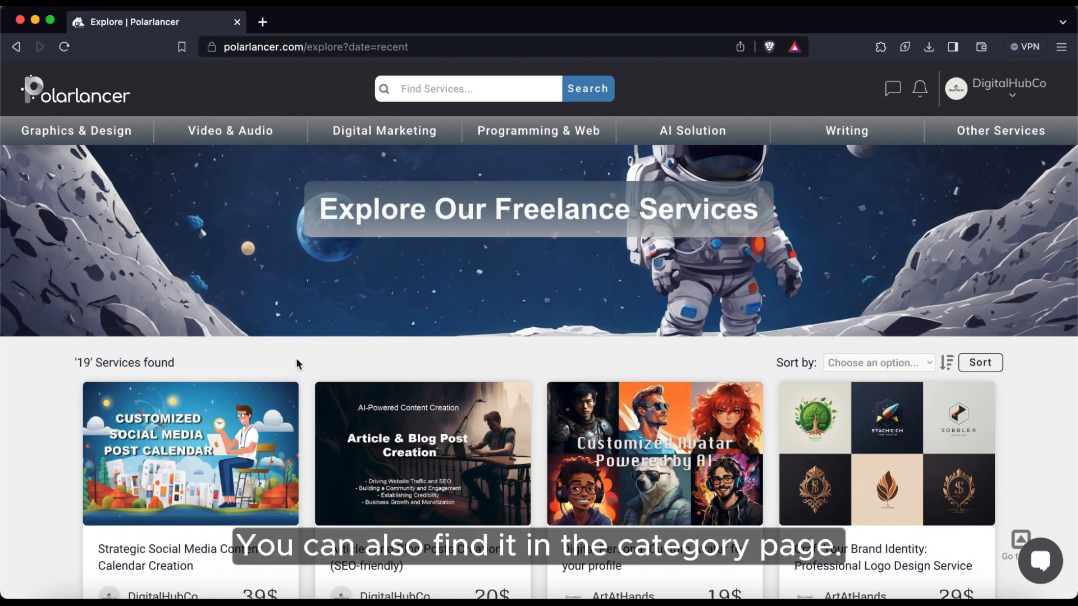
{"action": "left_click", "coordinate": [380, 136]}
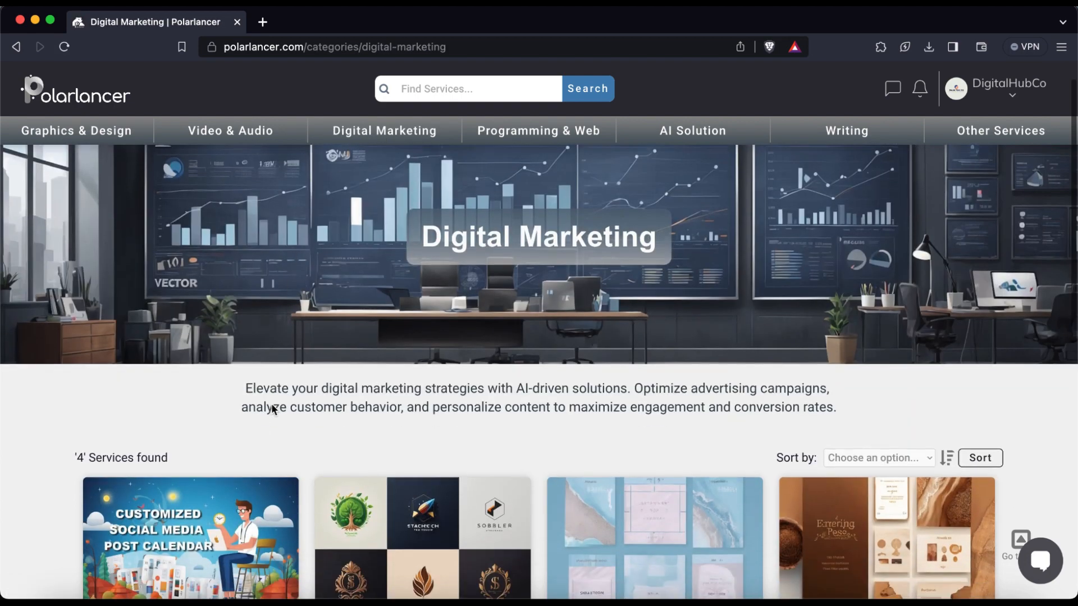
{"action": "scroll", "coordinate": [272, 405], "scroll_direction": "down", "scroll_amount": 3}
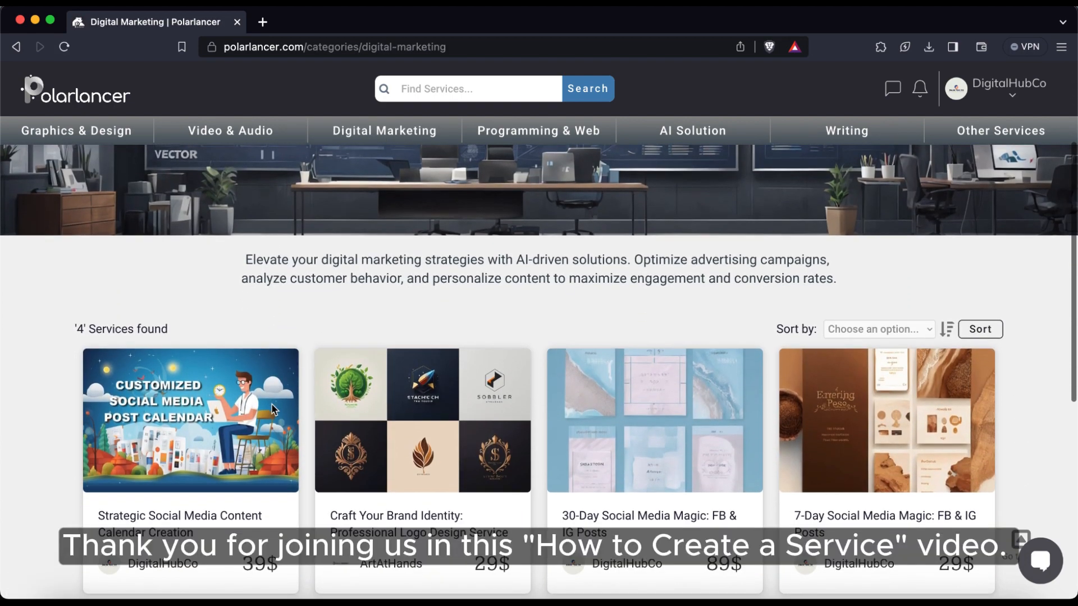
{"action": "left_click", "coordinate": [197, 408]}
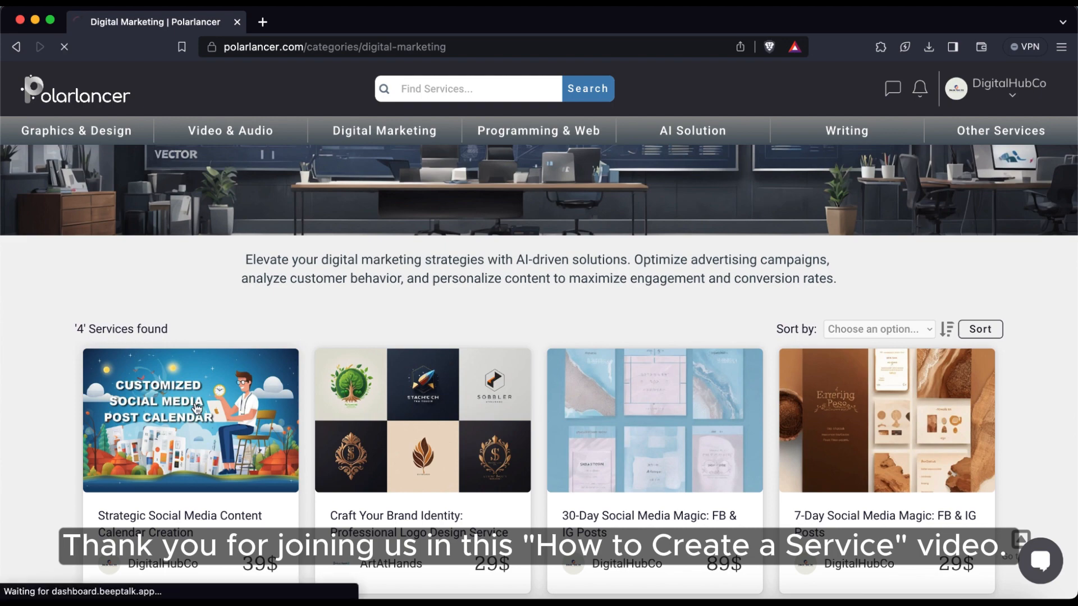